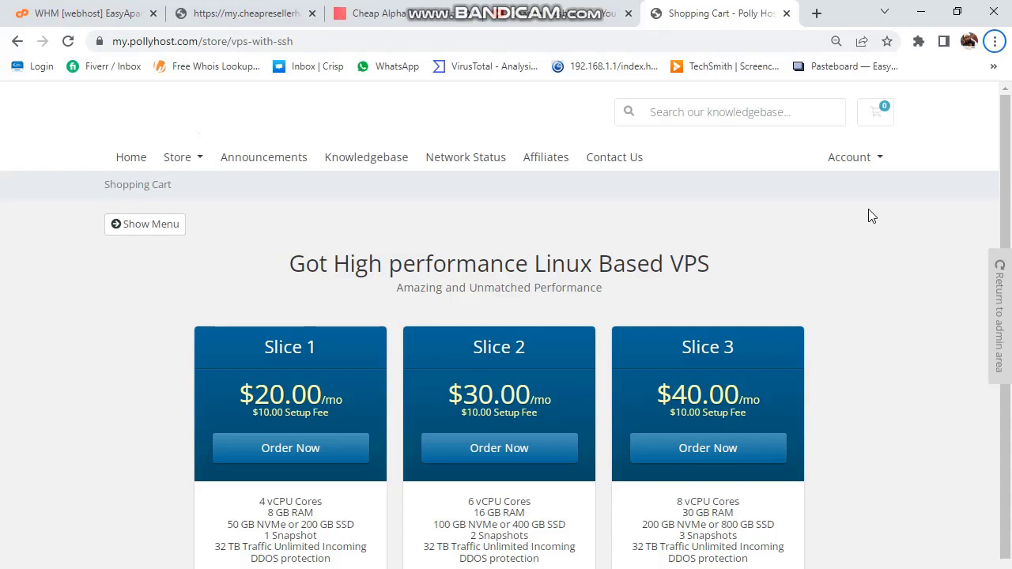
- Copy the extension name ionCube from the error message on my.cheapresellerhosting.net
scroll(817, 420, "down", 4)
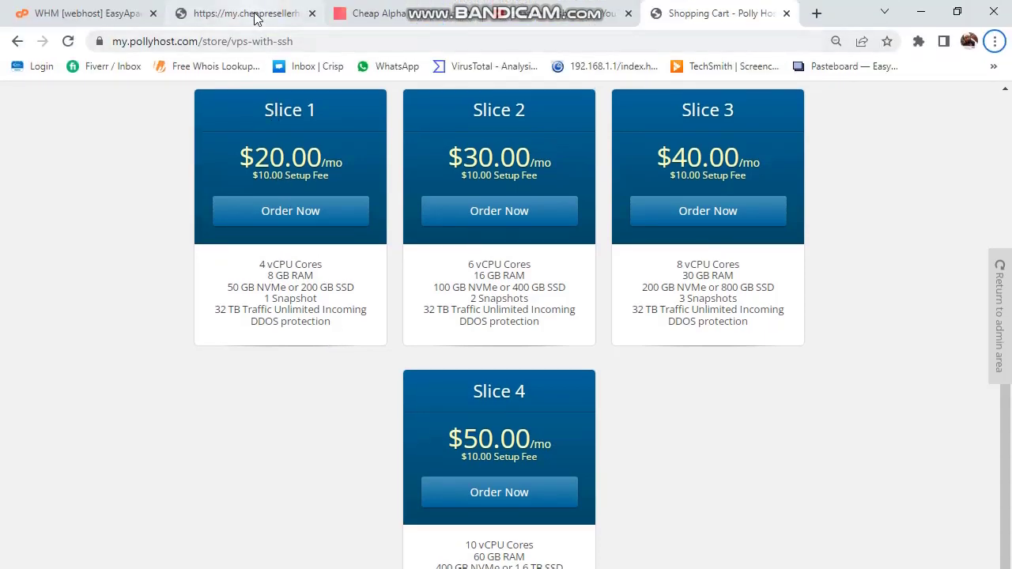
left_click(253, 13)
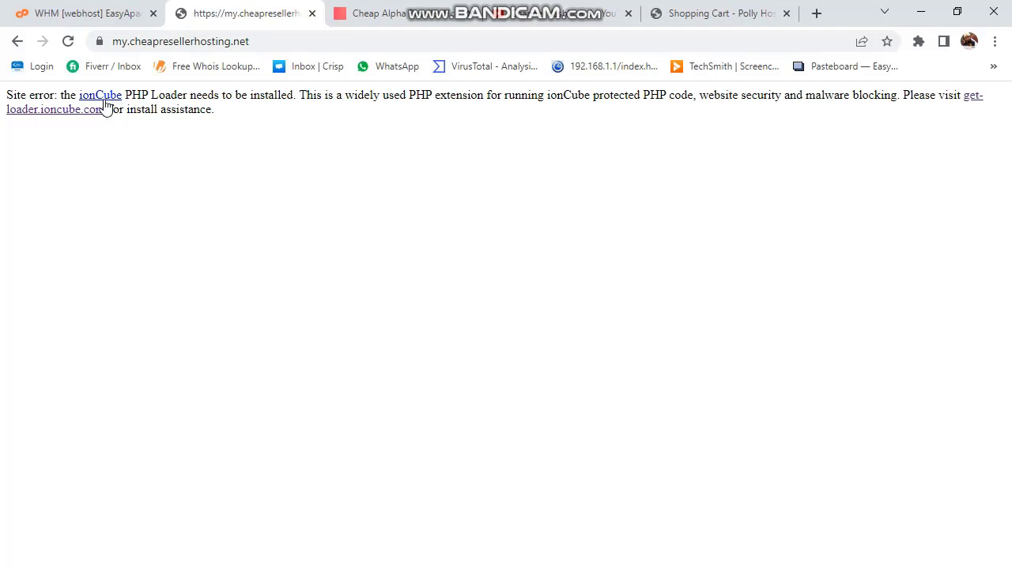
left_click_drag(123, 95, 79, 100)
key("ctrl+c")
- Switch to WHM, search its tools for "twe" and open Tweak Settings
left_click(111, 12)
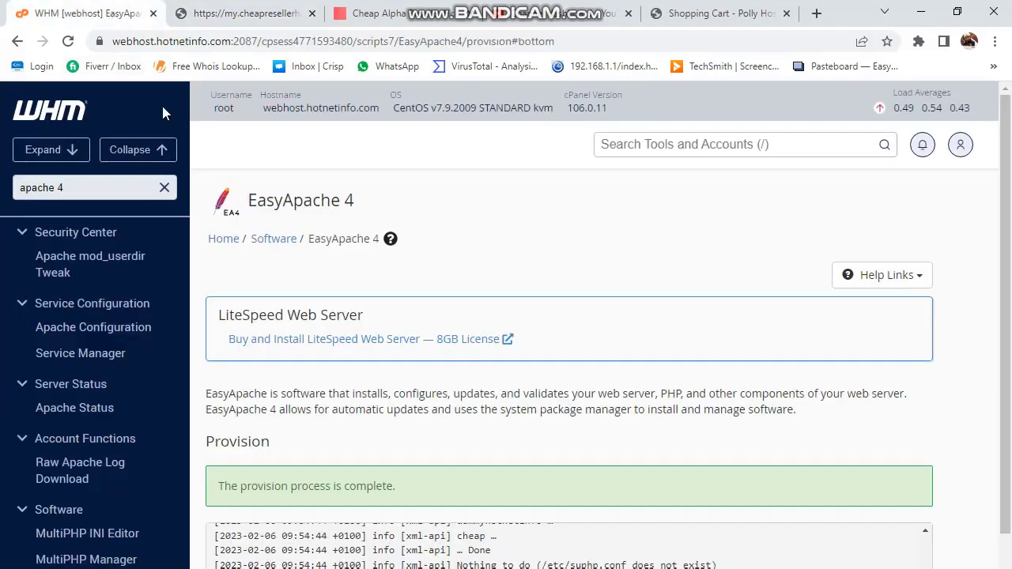
left_click(164, 187)
left_click(56, 117)
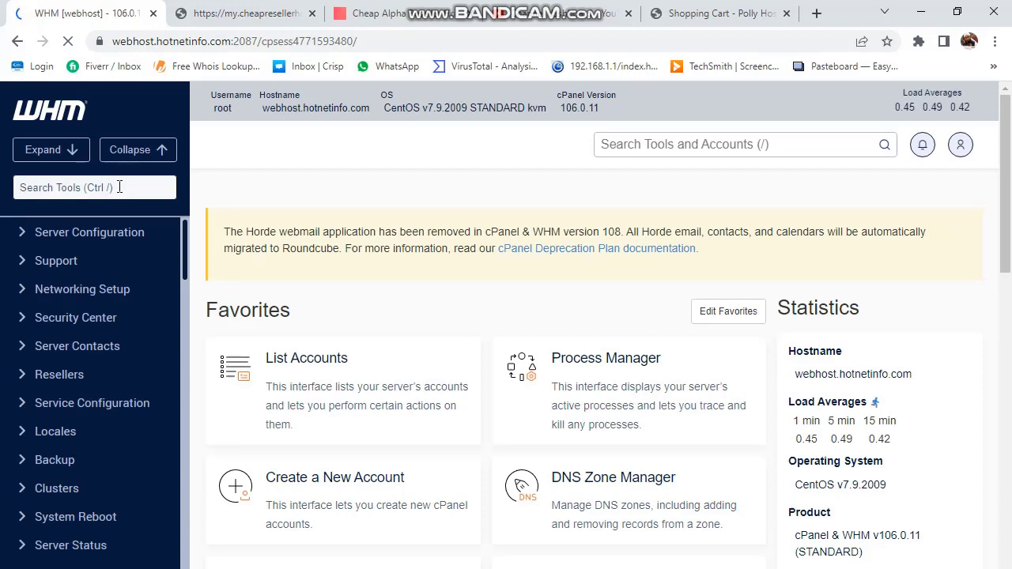
type("twe")
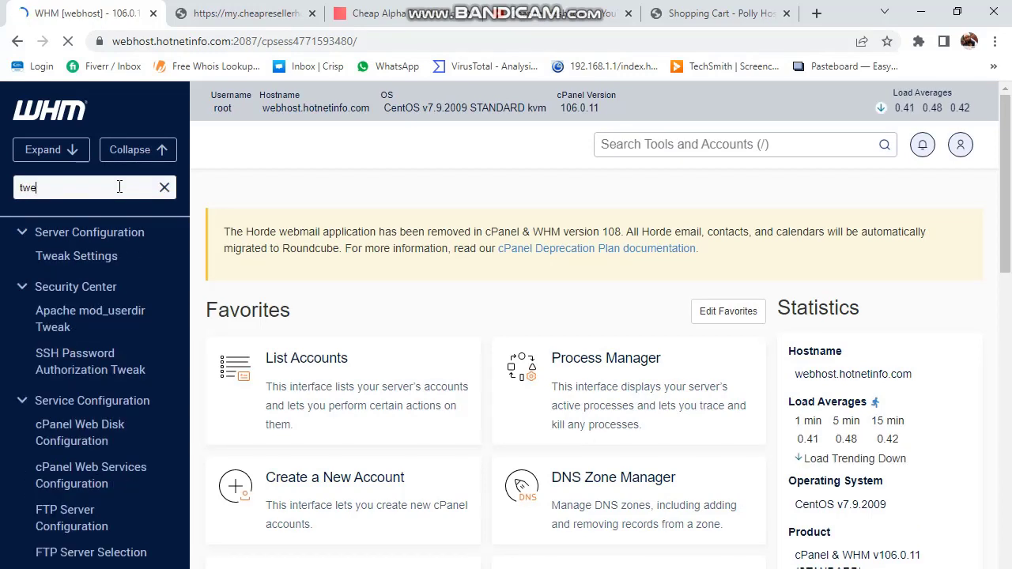
left_click(87, 257)
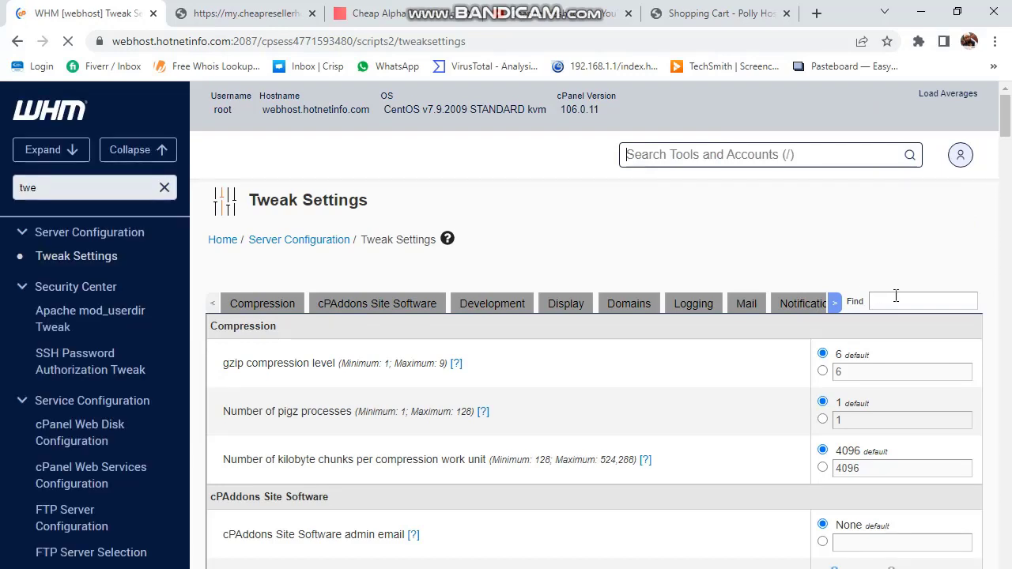
- Find the ionCube setting, enable and save ioncube as the cPanel PHP loader, and reload my.cheapresellerhosting.net
left_click(895, 297)
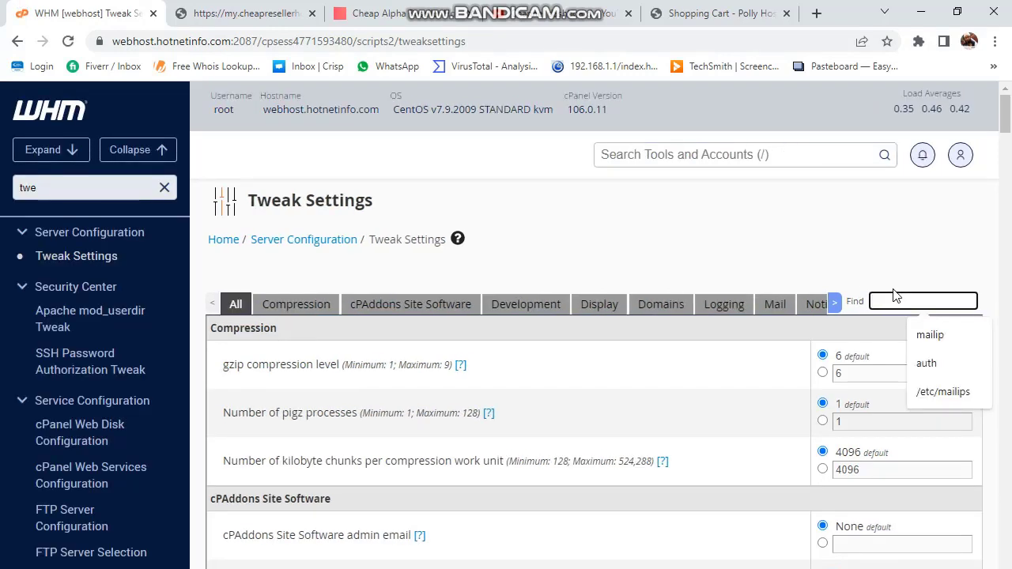
key("ctrl+v")
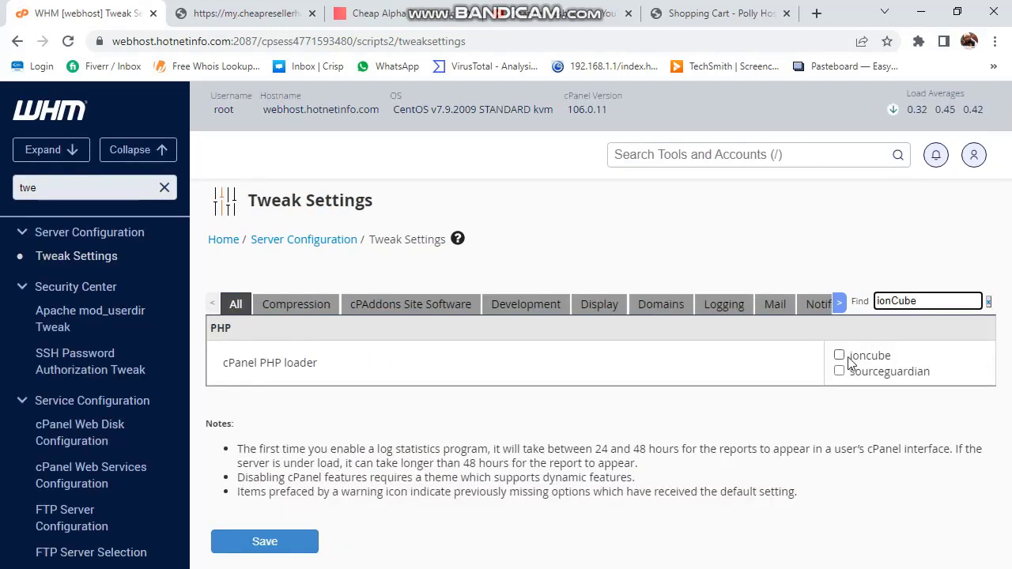
left_click(840, 356)
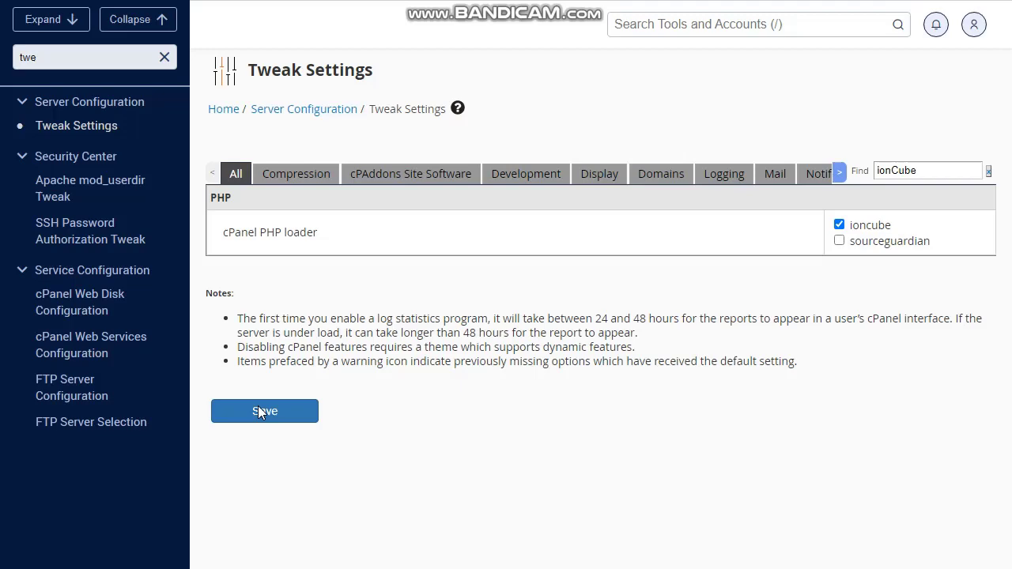
left_click(259, 407)
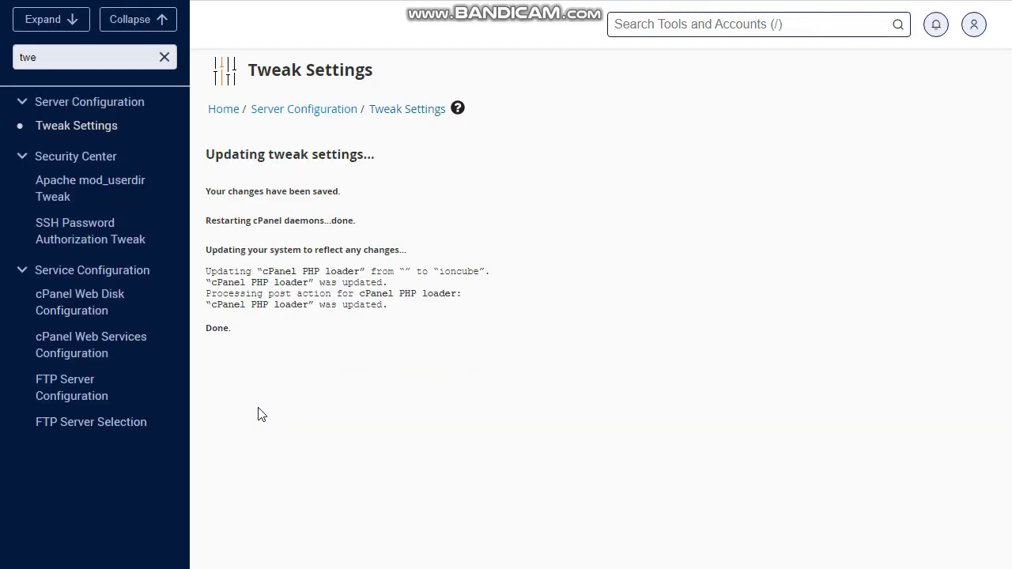
left_click(245, 13)
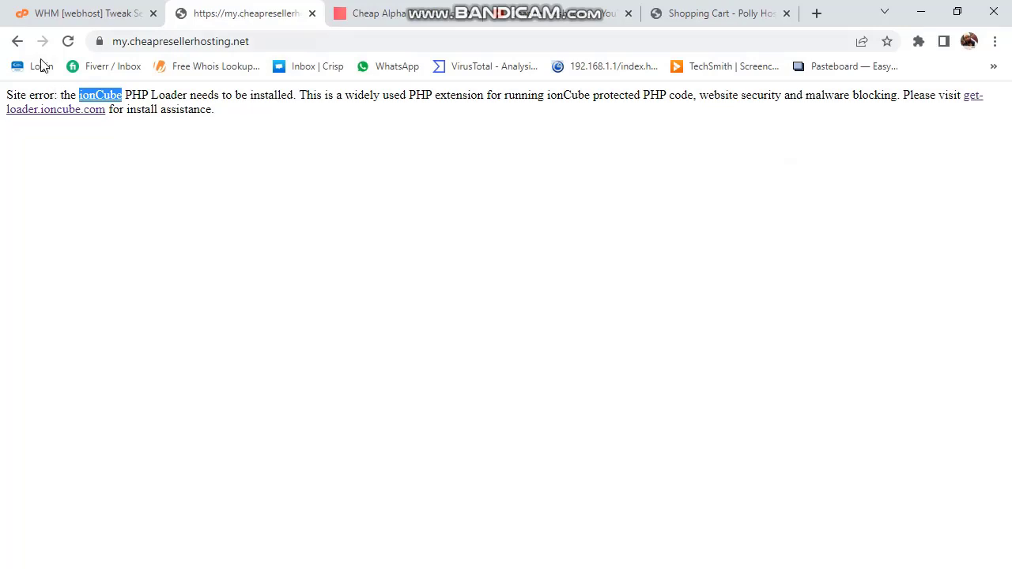
left_click(68, 42)
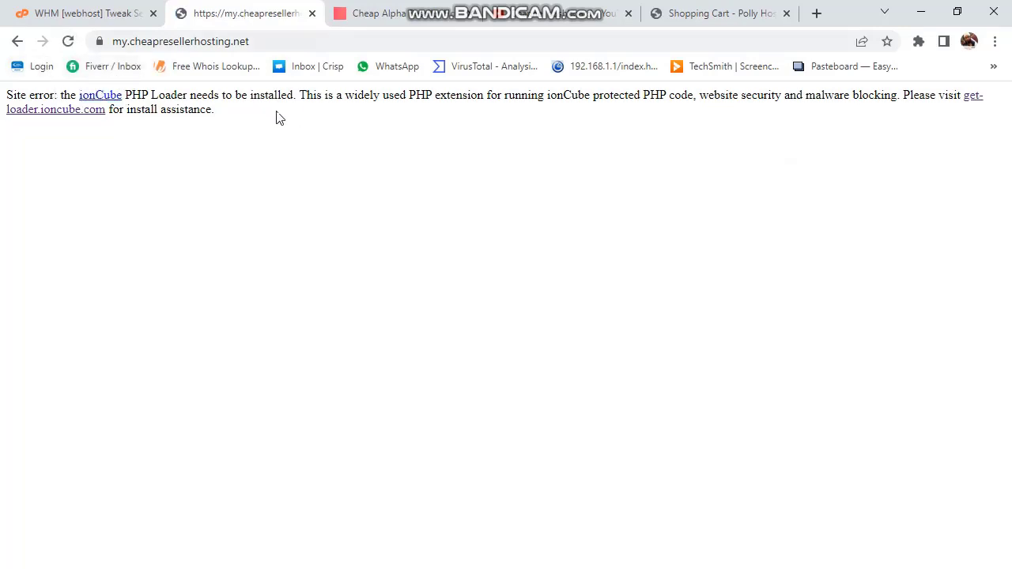
- Return to WHM, search its tools for "eas", open EasyApache 4 and start customizing the currently installed packages
left_click(89, 13)
left_click(165, 189)
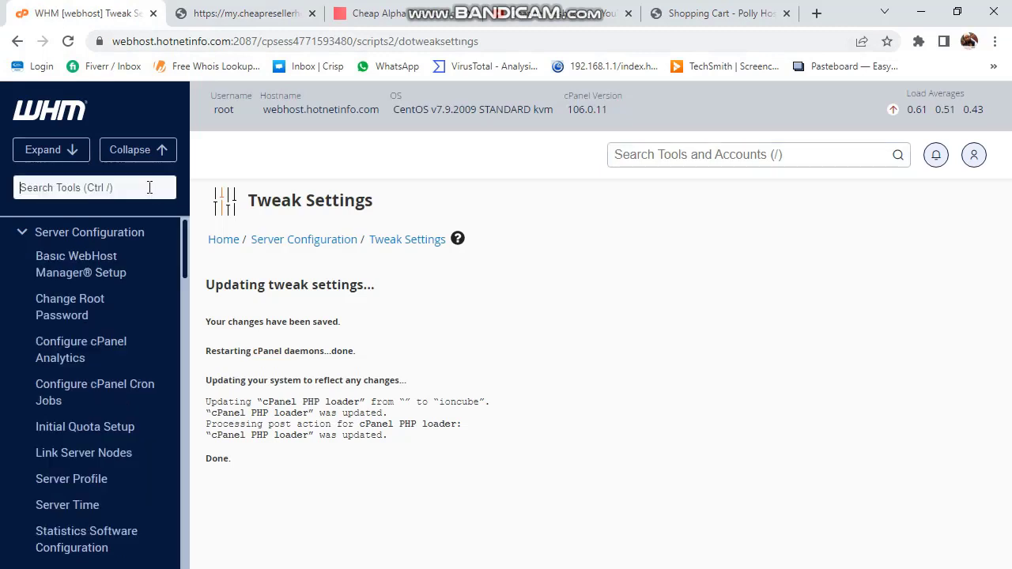
type("easd")
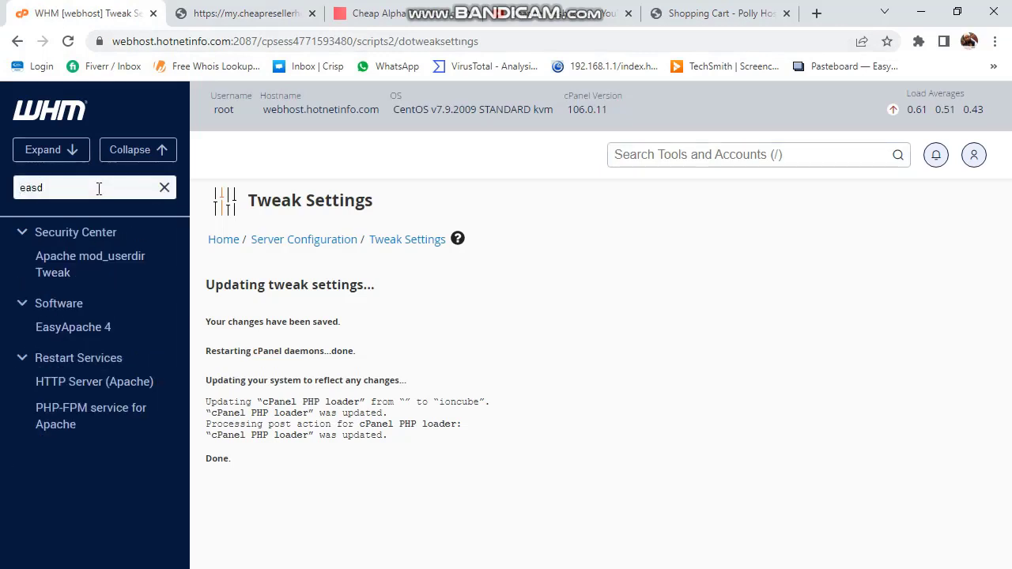
key("BackSpace")
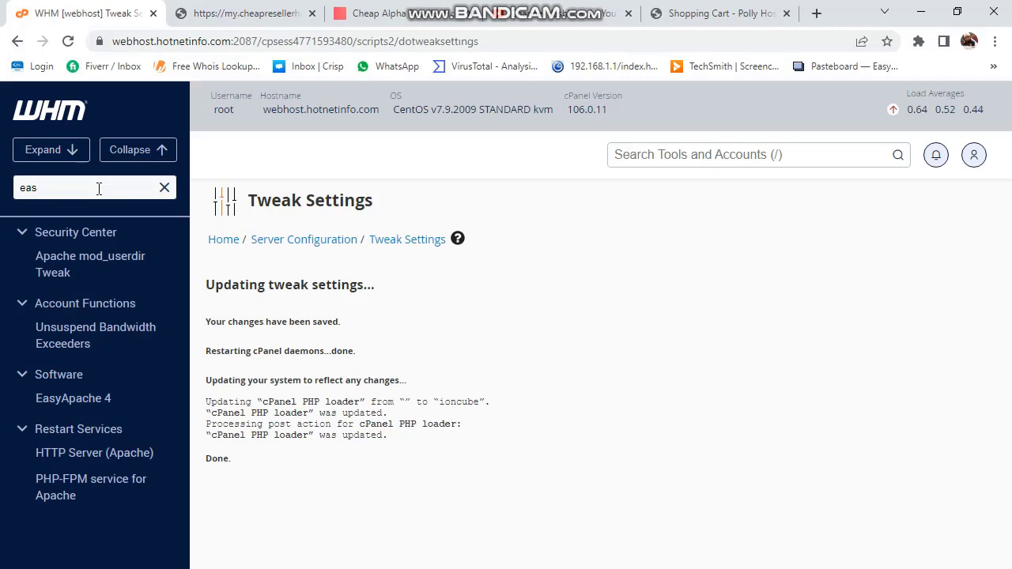
left_click(84, 401)
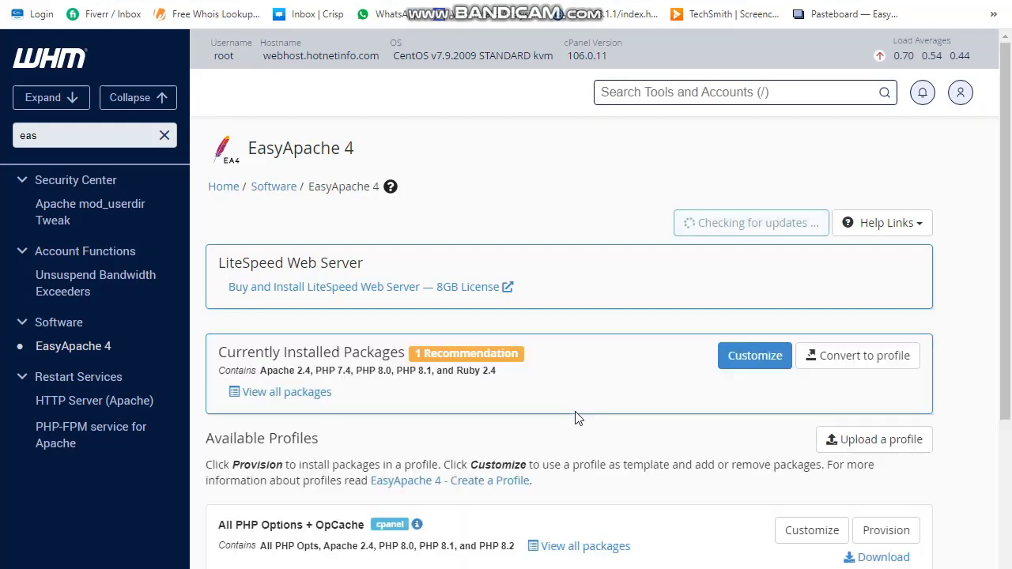
left_click(748, 357)
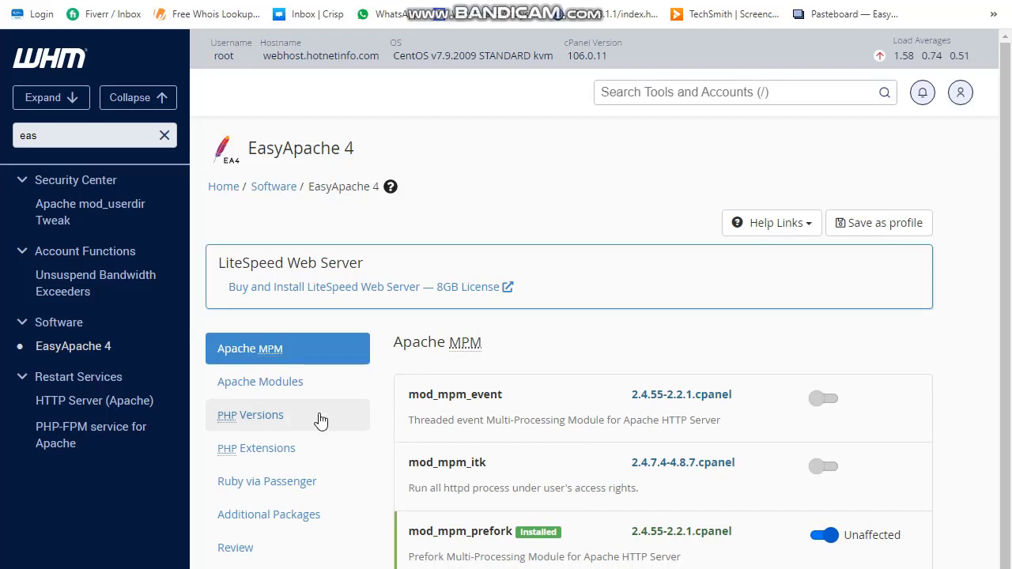
- Find the ionCube PHP extensions and mark php81-php-ioncube12 and php74-php-ioncube12 for installation, declining the conflicting php74-php-ioncube11
left_click(295, 447)
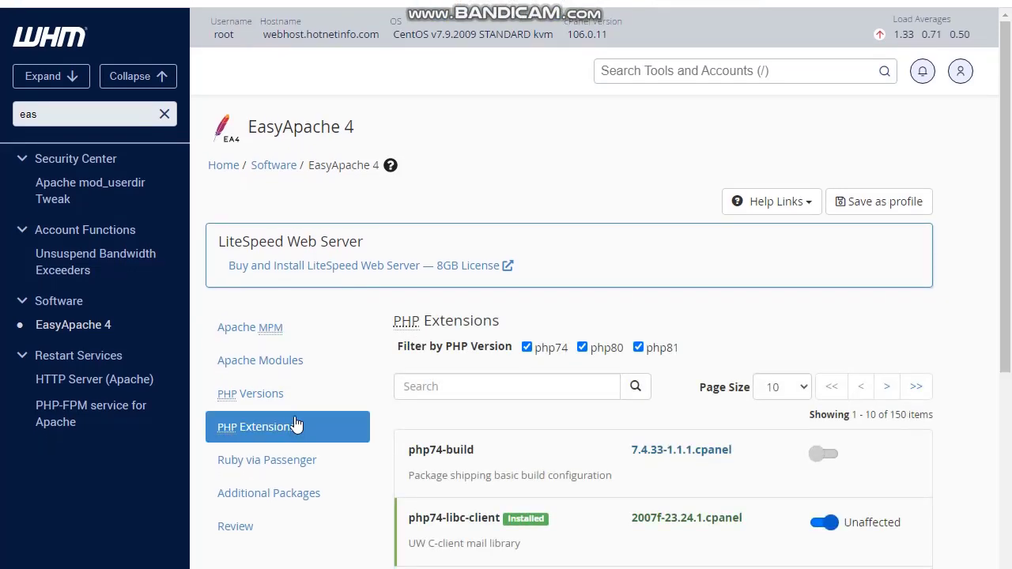
left_click(471, 386)
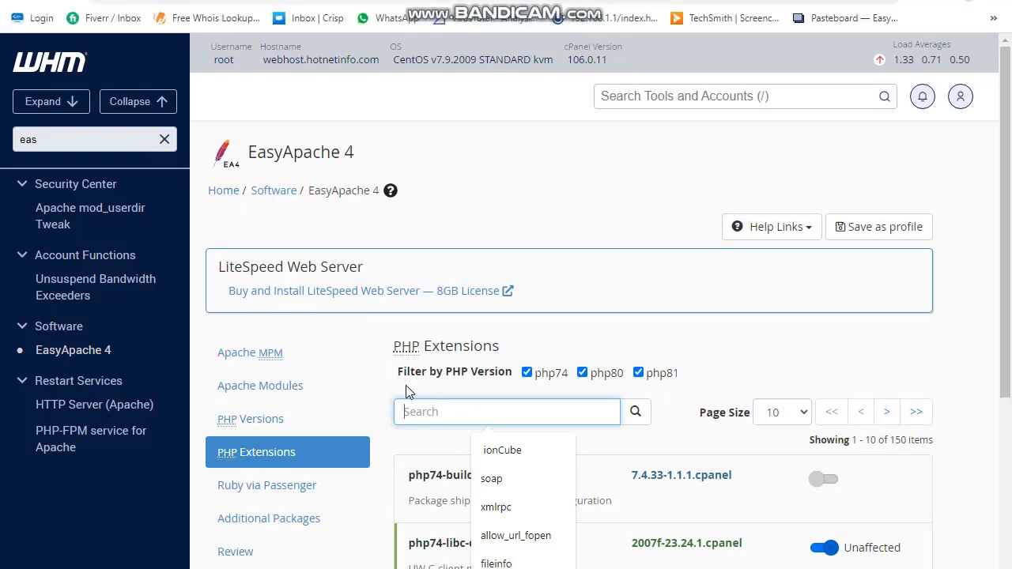
left_click(506, 421)
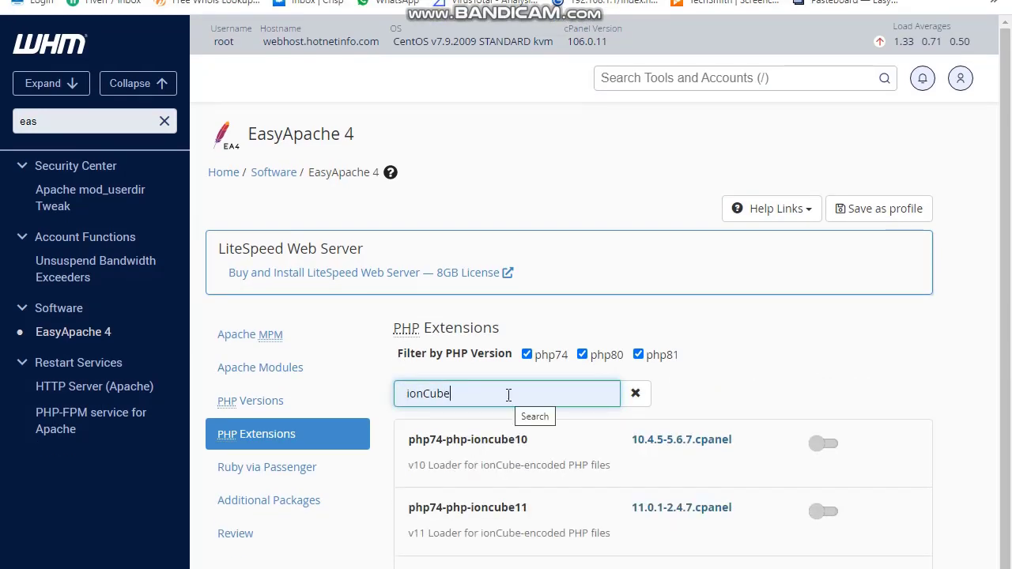
scroll(508, 399, "down", 2)
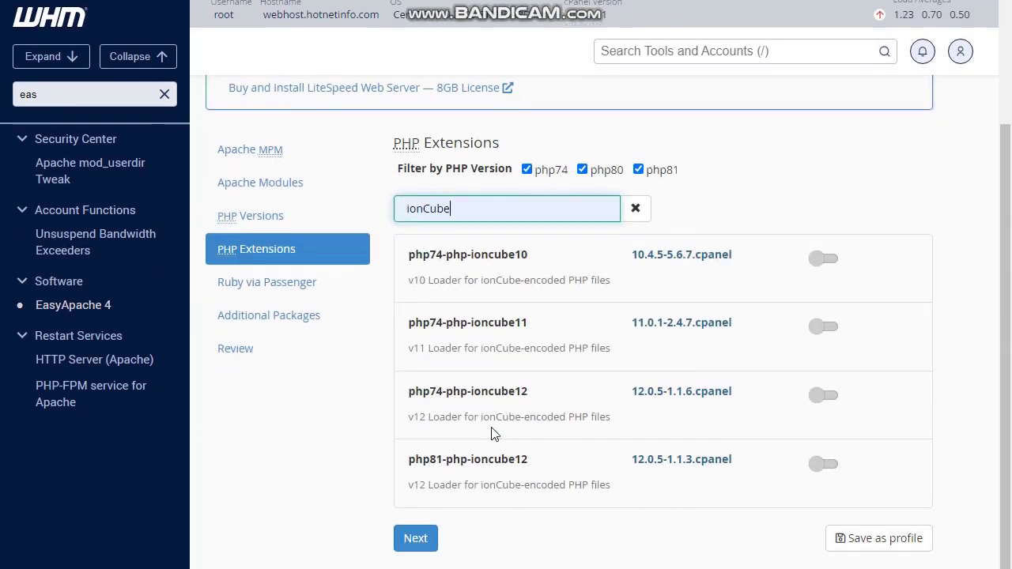
left_click(825, 403)
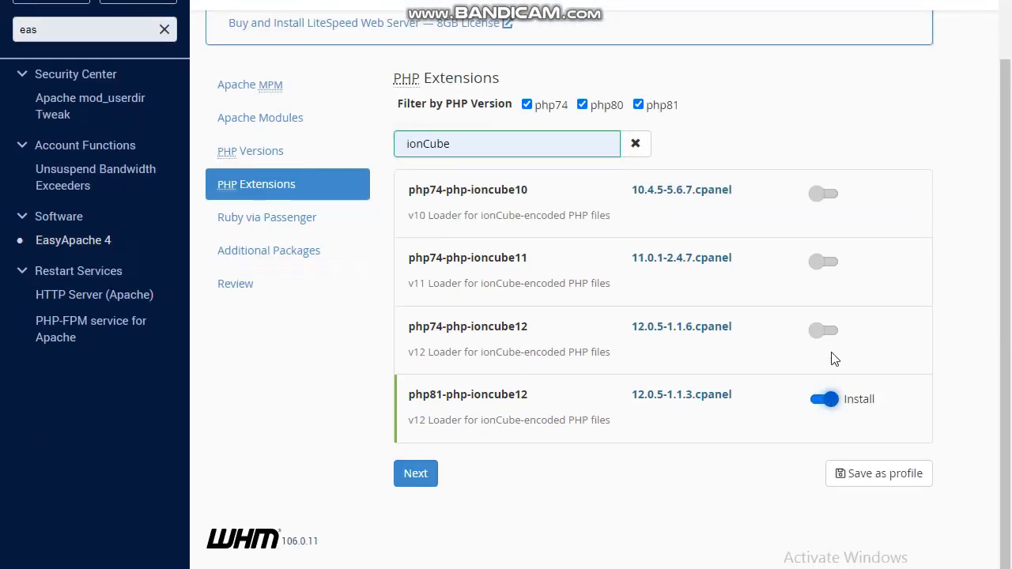
left_click(830, 333)
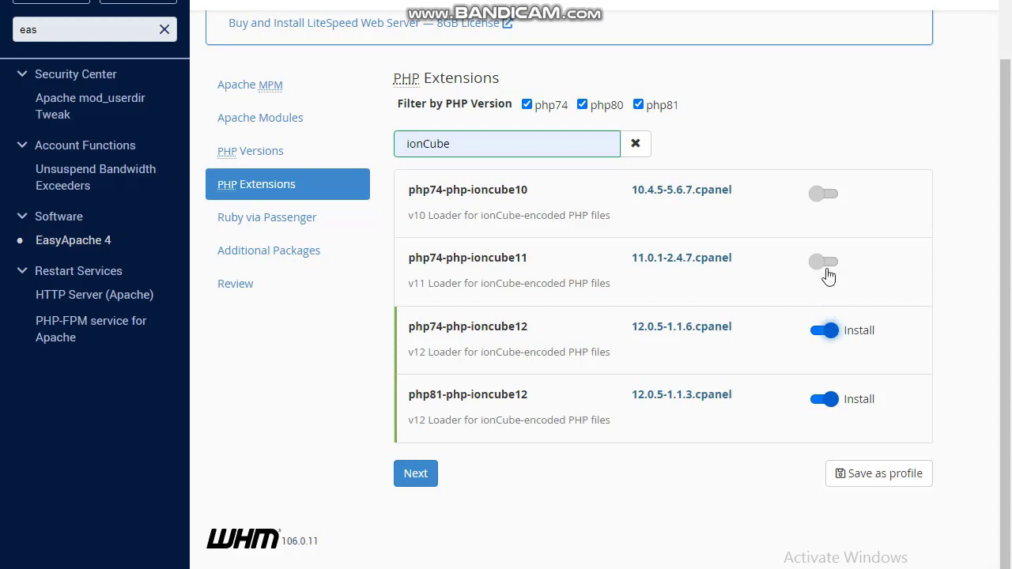
left_click(826, 264)
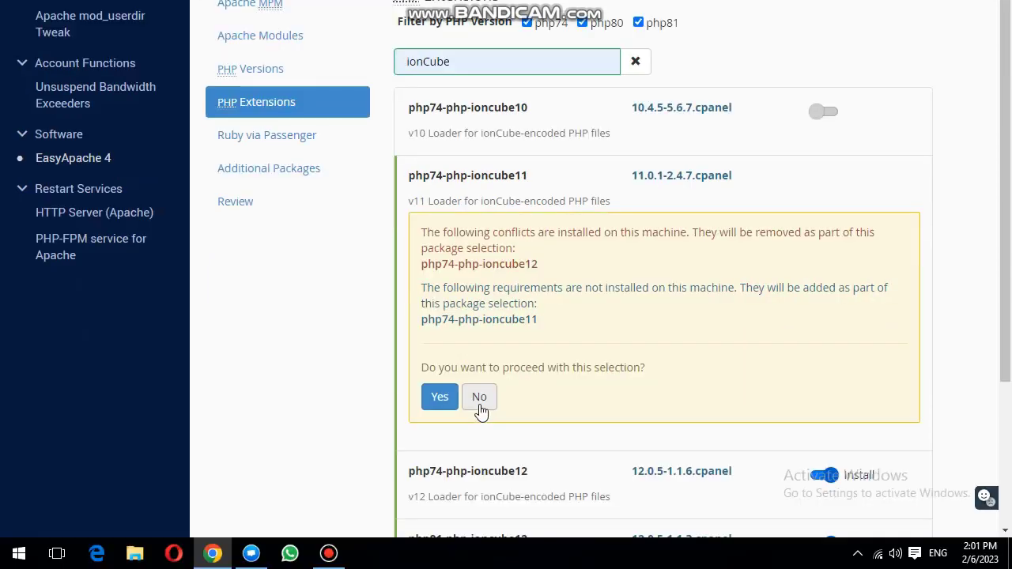
left_click(479, 479)
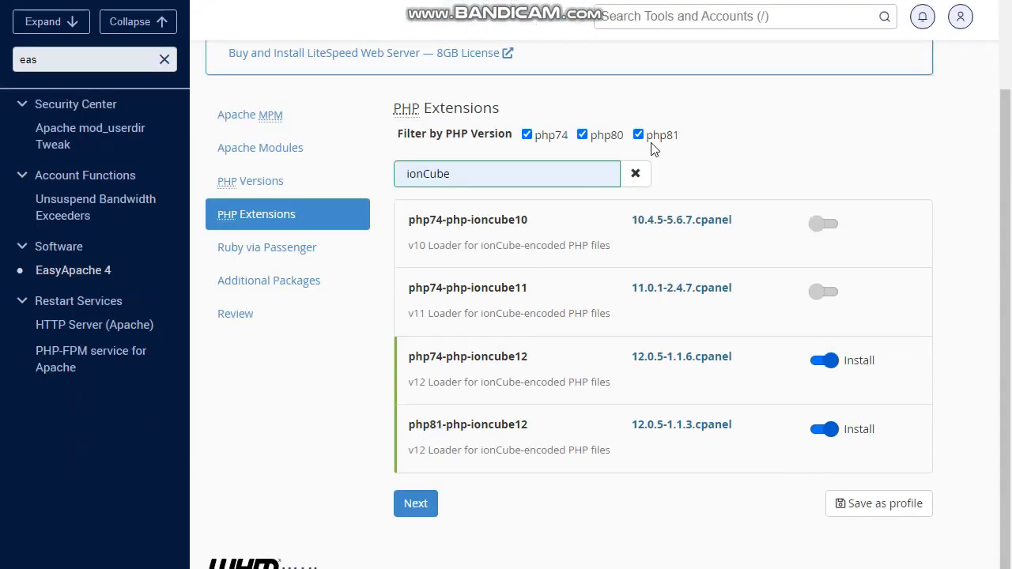
- Review the selected EasyApache 4 packages and provision them
left_click(419, 509)
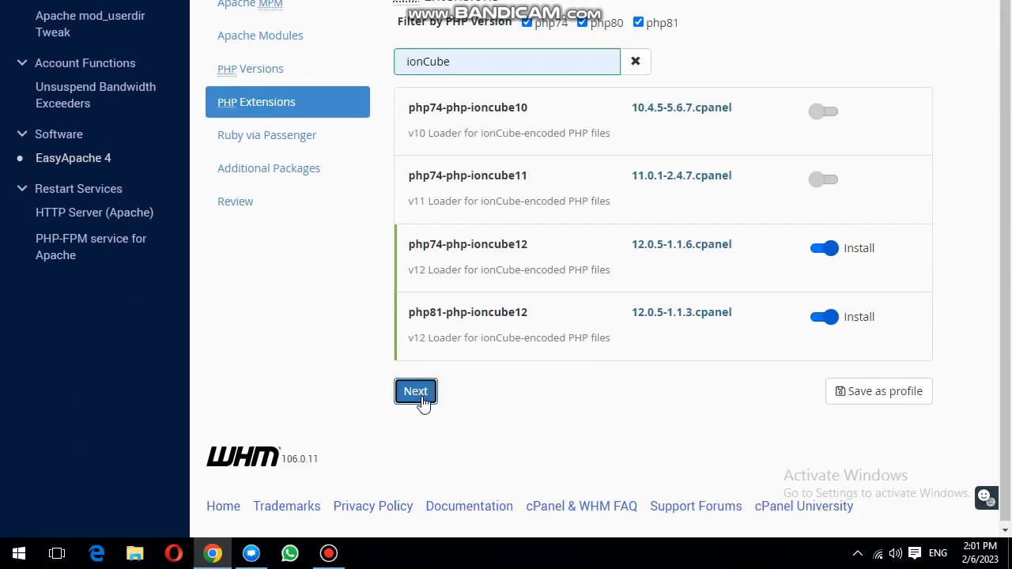
left_click(241, 362)
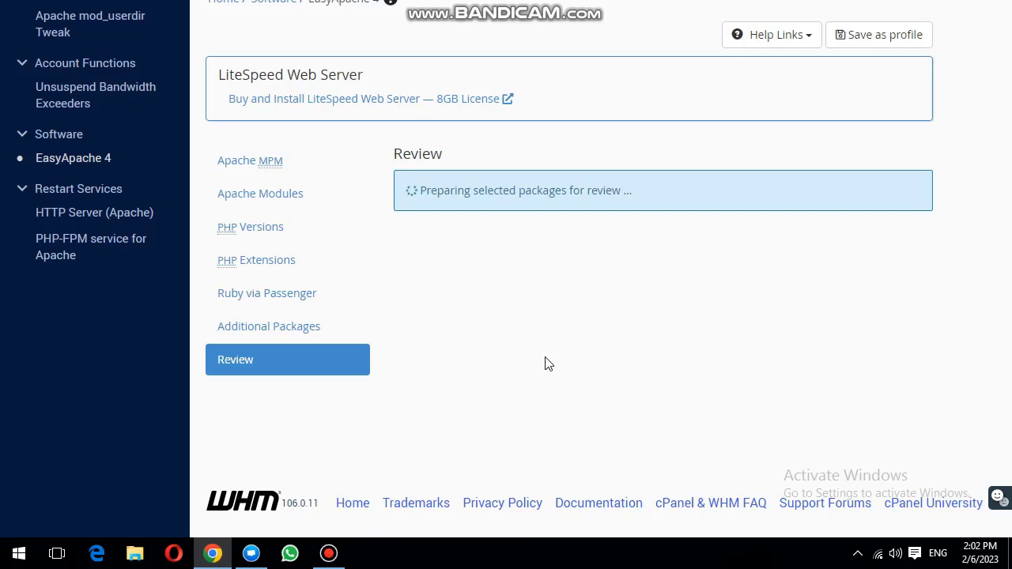
scroll(544, 353, "down", 10)
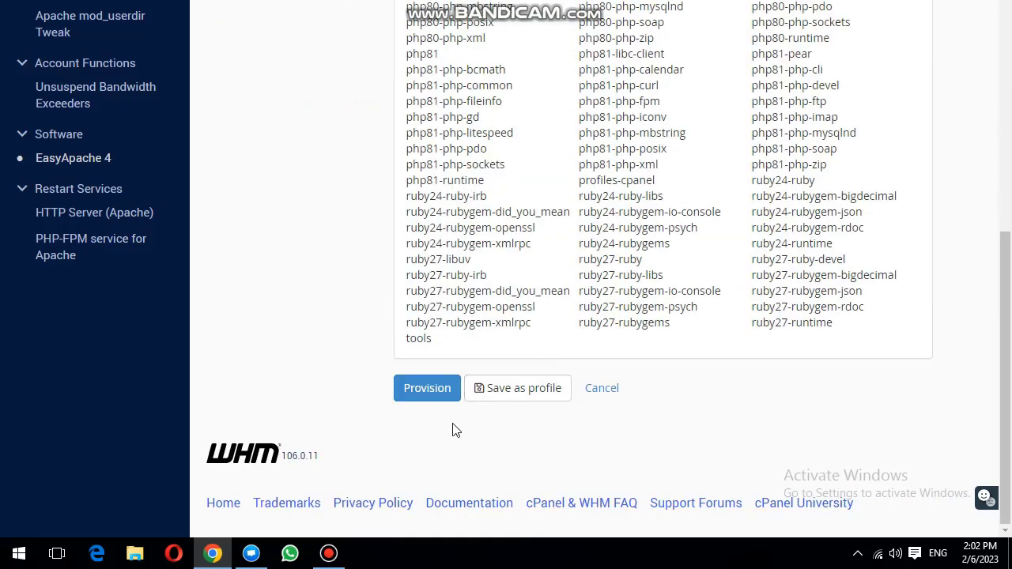
left_click(431, 389)
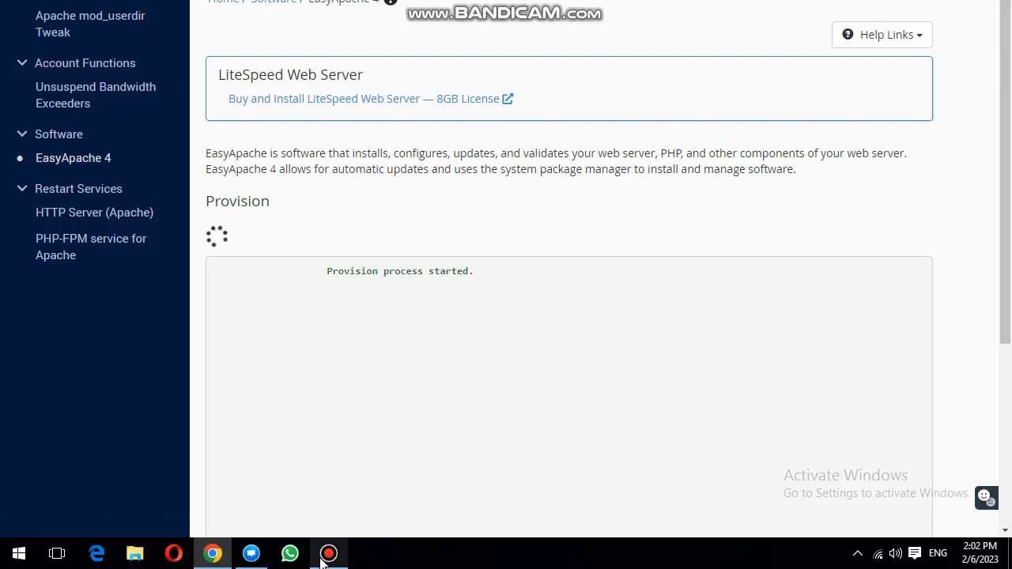
mouse_move(328, 553)
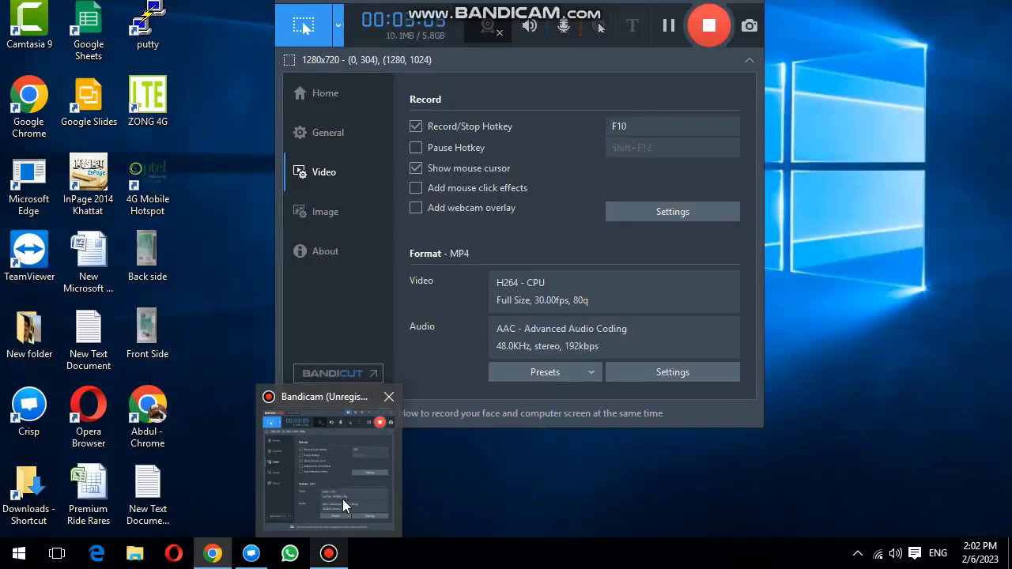
left_click(343, 499)
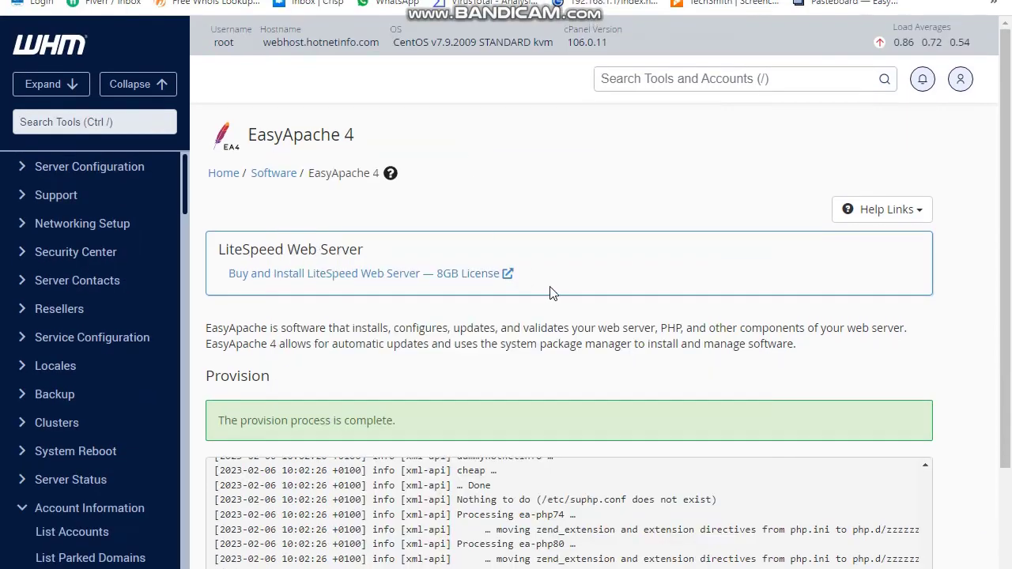
- Examine the end of the provisioning log and reload my.cheapresellerhosting.net to check whether the site loads
scroll(551, 293, "down", 6)
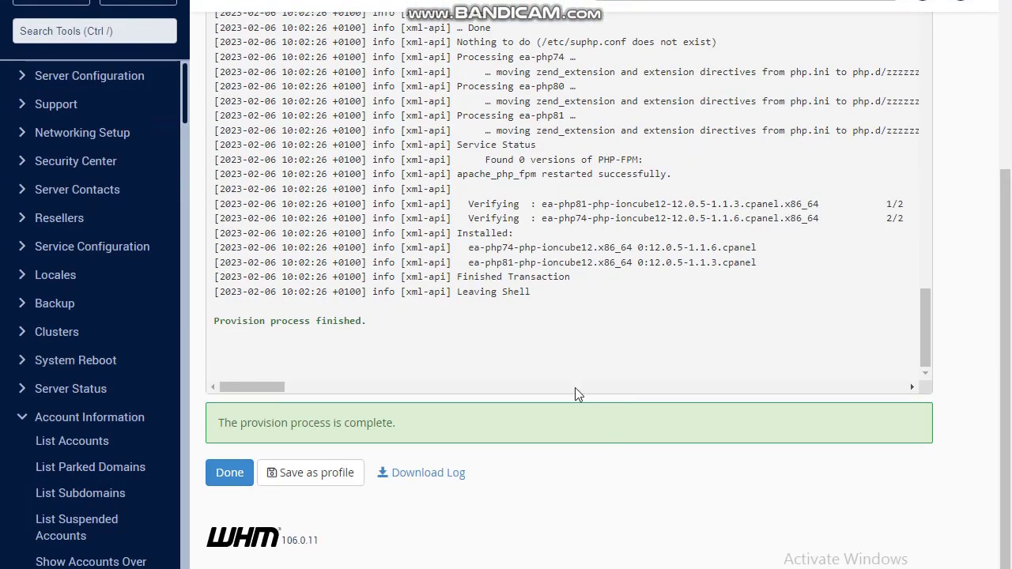
scroll(575, 387, "up", 5)
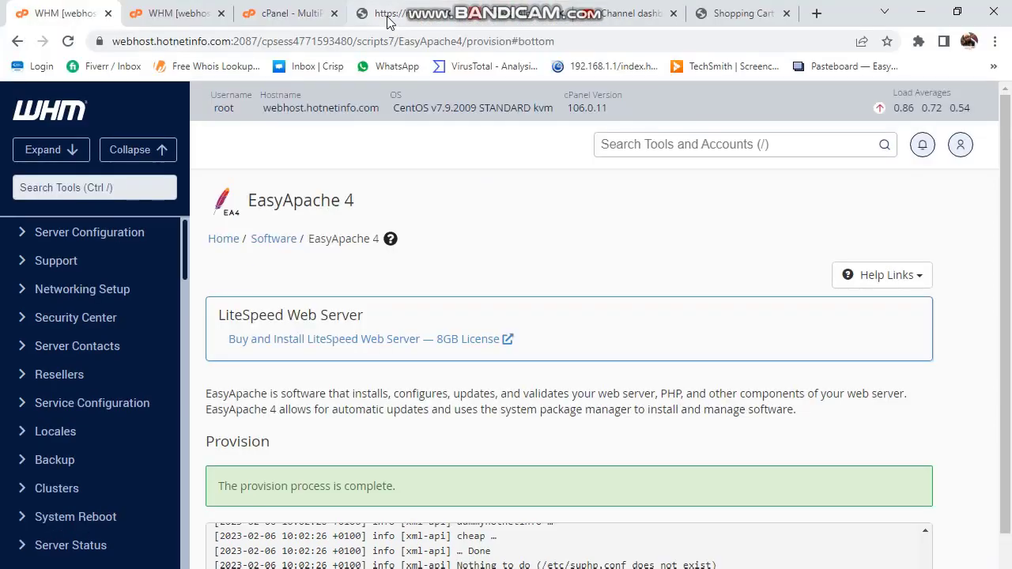
left_click(387, 15)
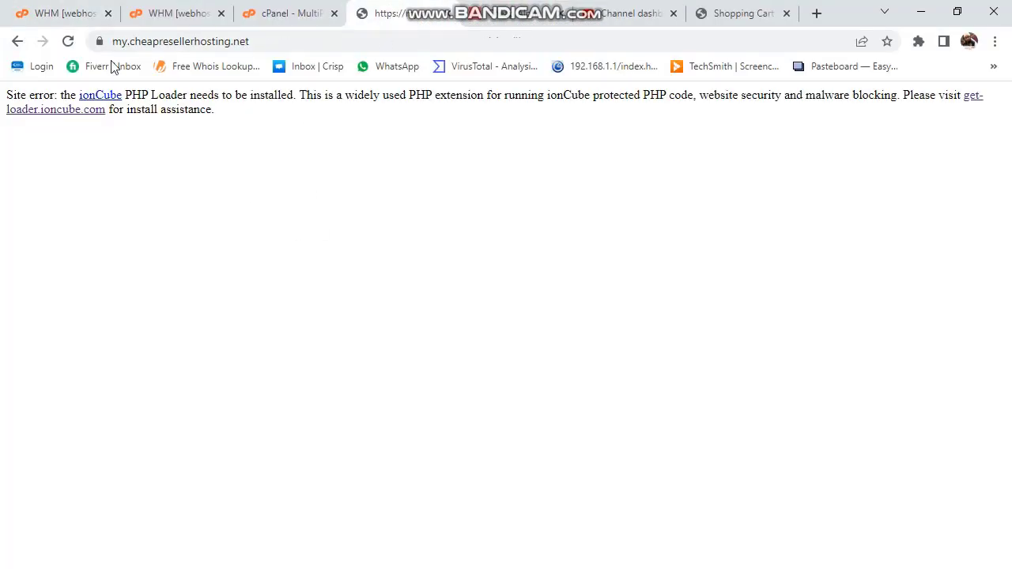
left_click(68, 41)
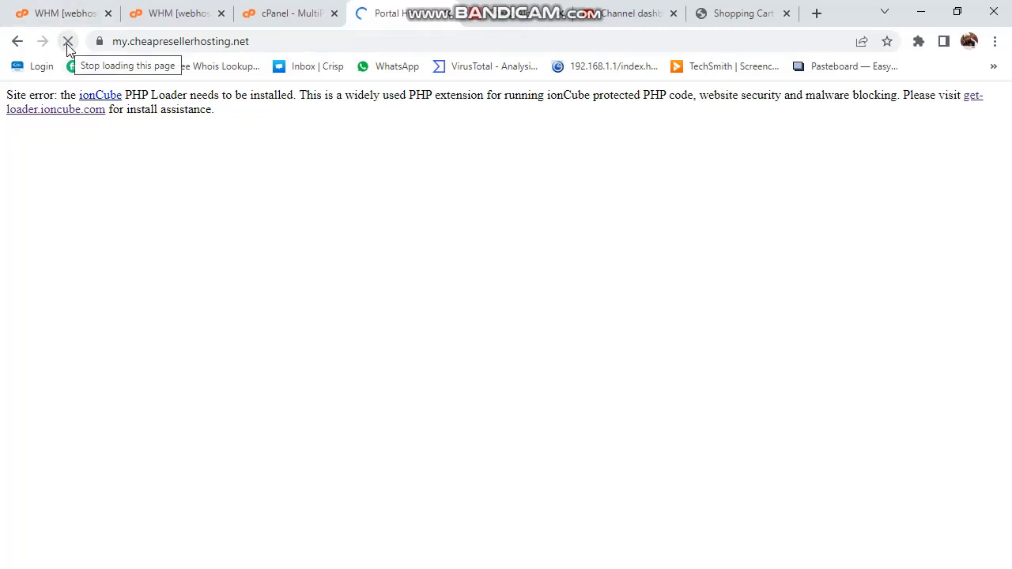
key("F11")
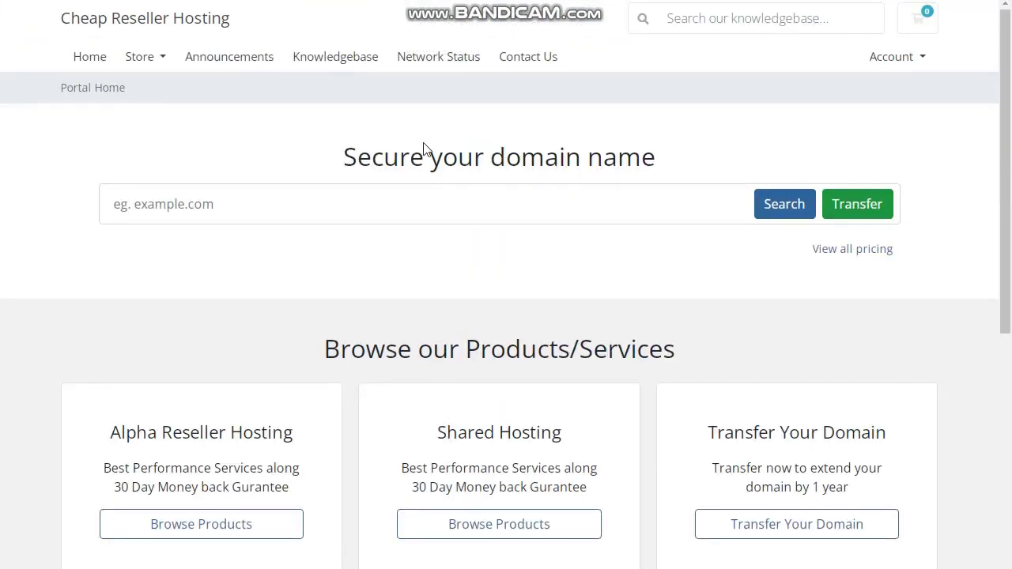
key("F11")
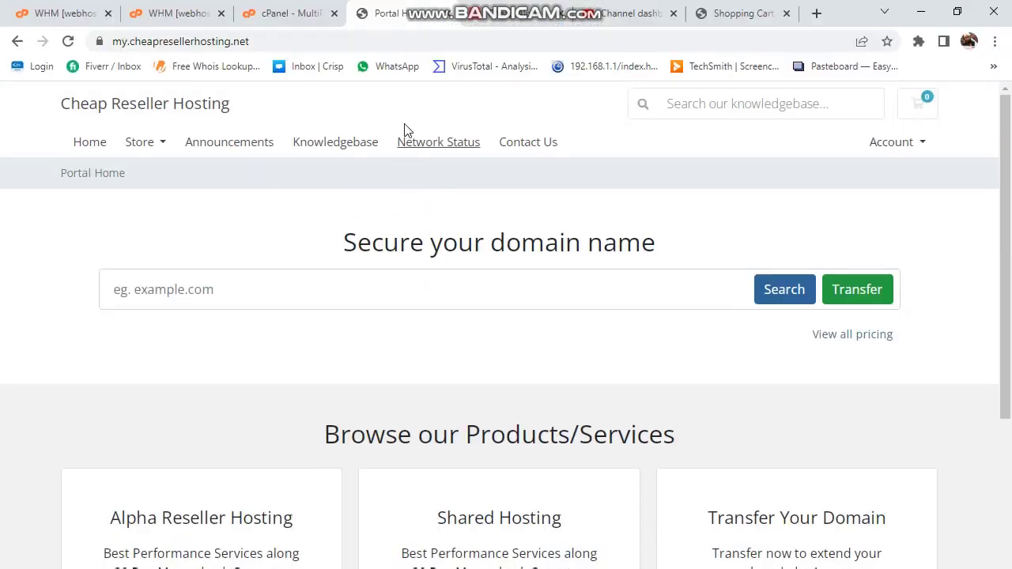